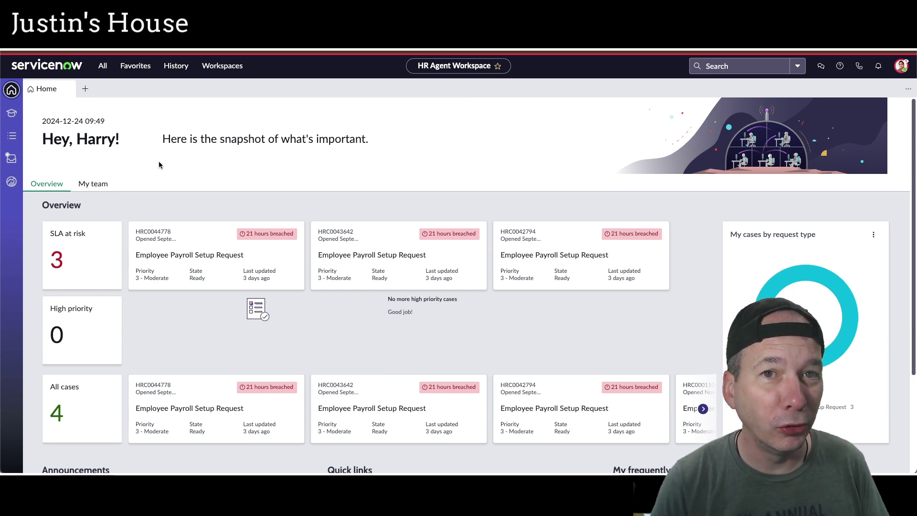
# - Shift-select the Assignment group cells of the five onboarding cases and attempt an inline edit, which security blocks
pyautogui.click(11, 136)
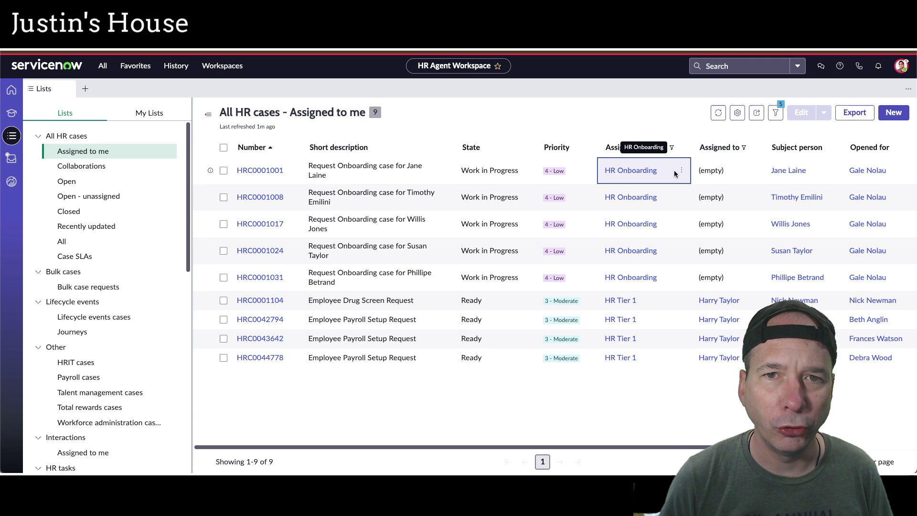
pyautogui.hotkey('shift', 'Down')
pyautogui.hotkey('shift', 'Down')
pyautogui.hotkey('shift', 'Down')
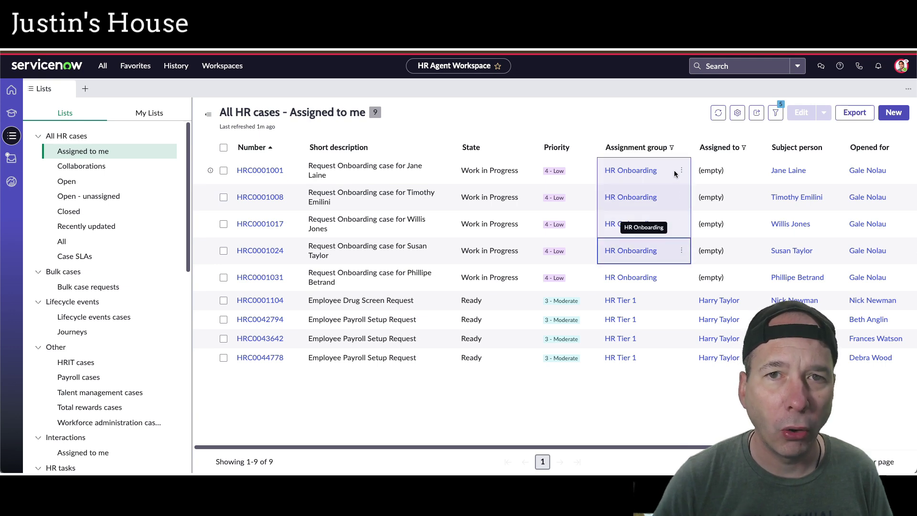
pyautogui.hotkey('shift', 'Up')
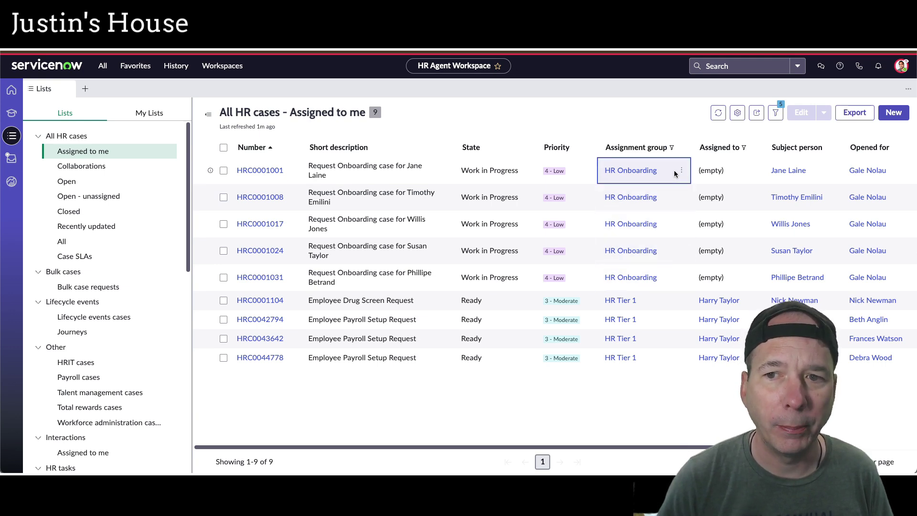
pyautogui.hotkey('shift', 'Down')
pyautogui.hotkey('shift', 'Down')
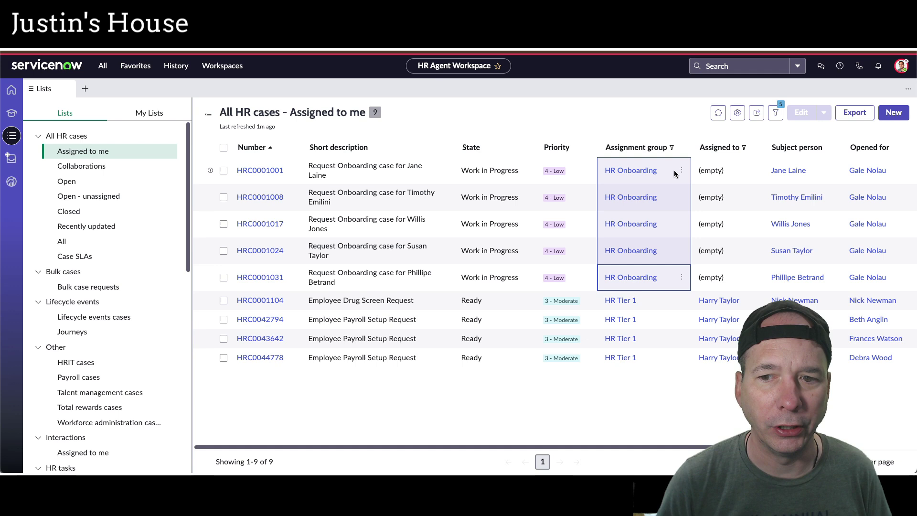
pyautogui.doubleClick(666, 170)
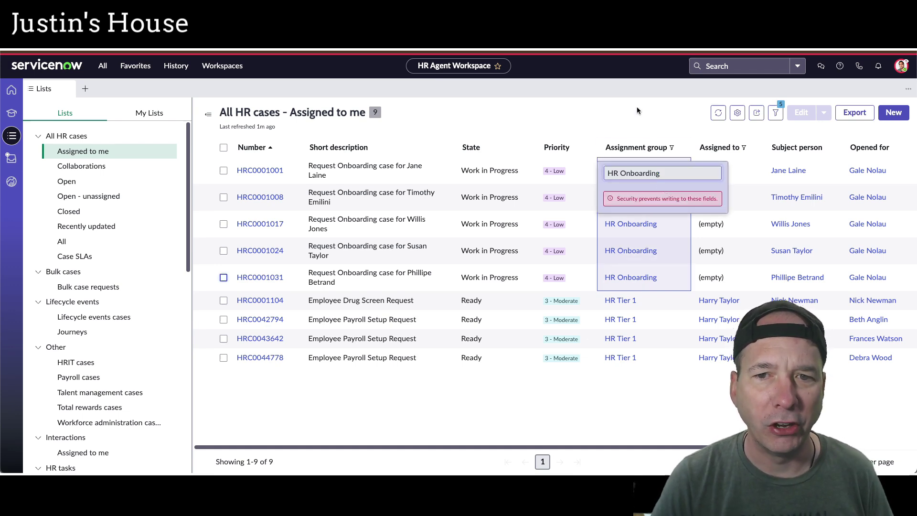
pyautogui.press('Escape')
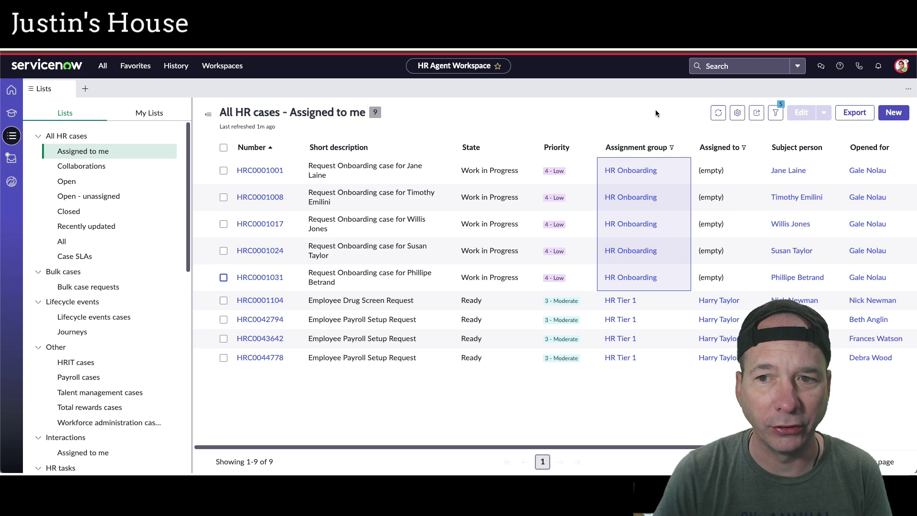
pyautogui.click(689, 180)
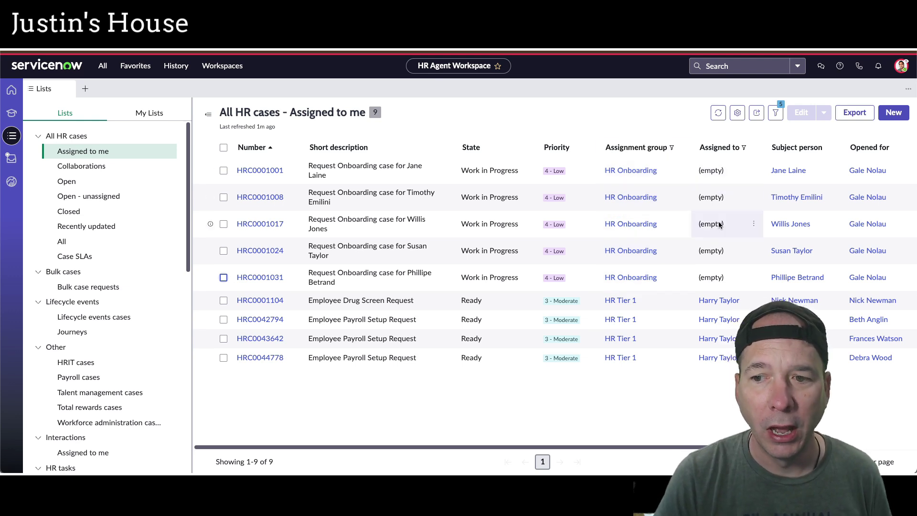
pyautogui.doubleClick(746, 299)
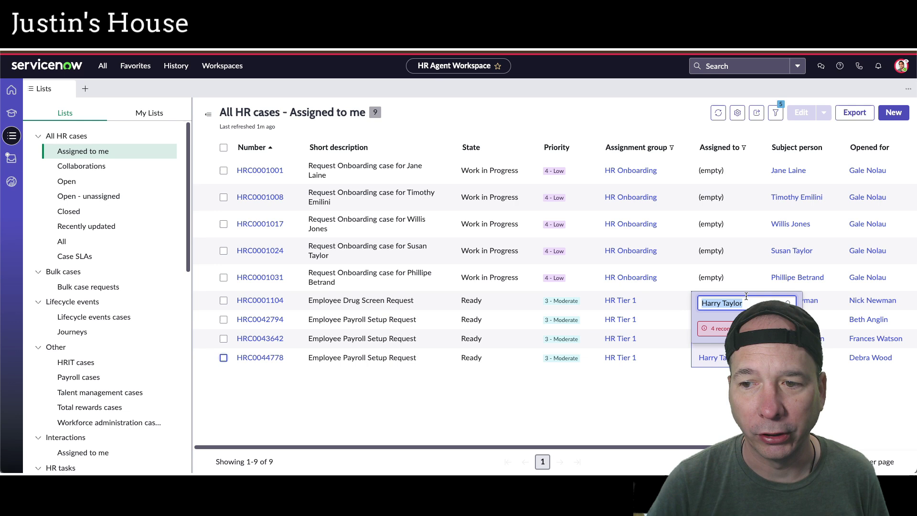
pyautogui.press('Escape')
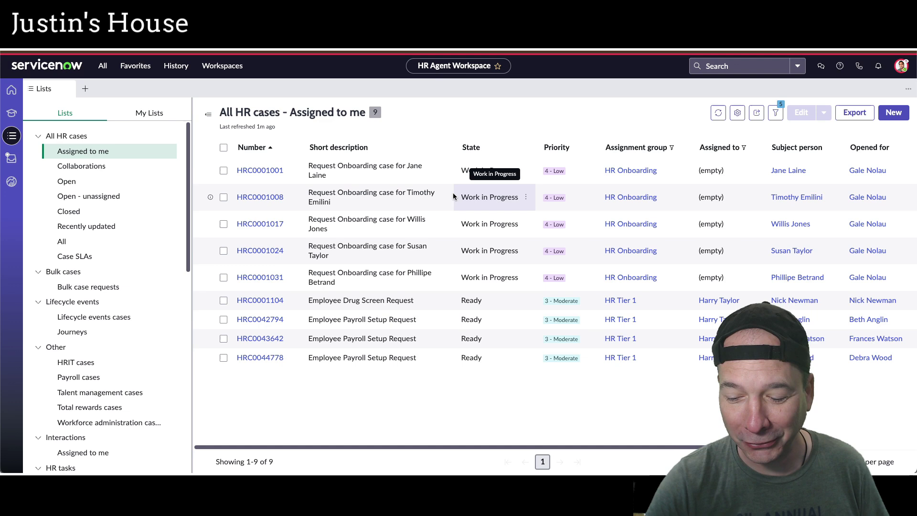
pyautogui.click(224, 171)
pyautogui.click(224, 197)
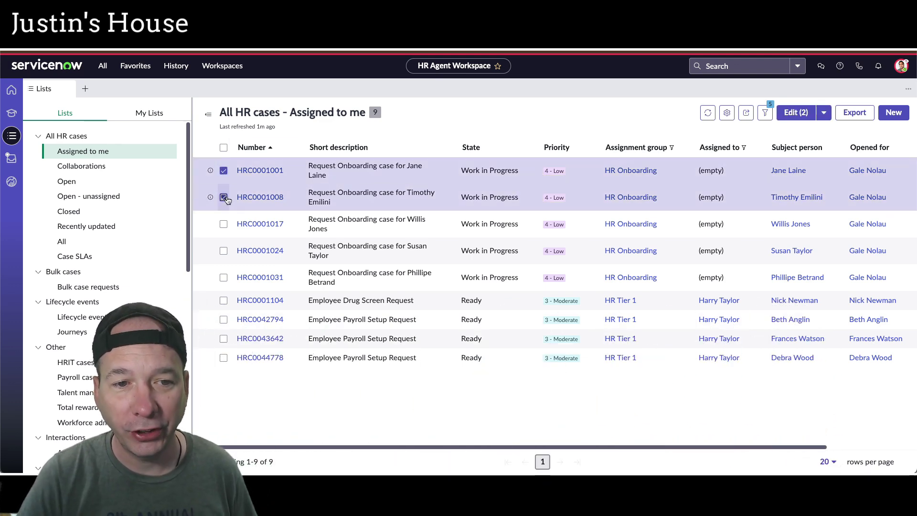
pyautogui.click(223, 224)
pyautogui.click(224, 251)
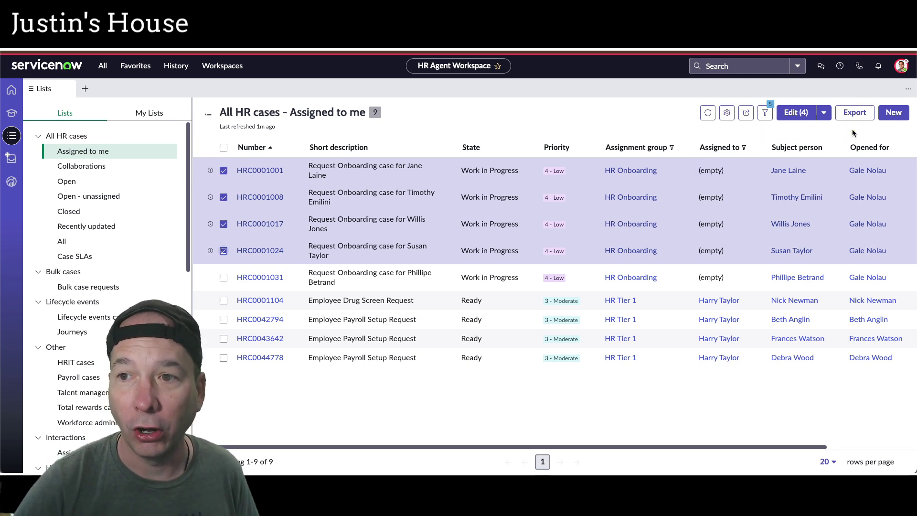
# - Start Edit (4) on the checked cases and glance at the Opened for people lookup
pyautogui.click(792, 113)
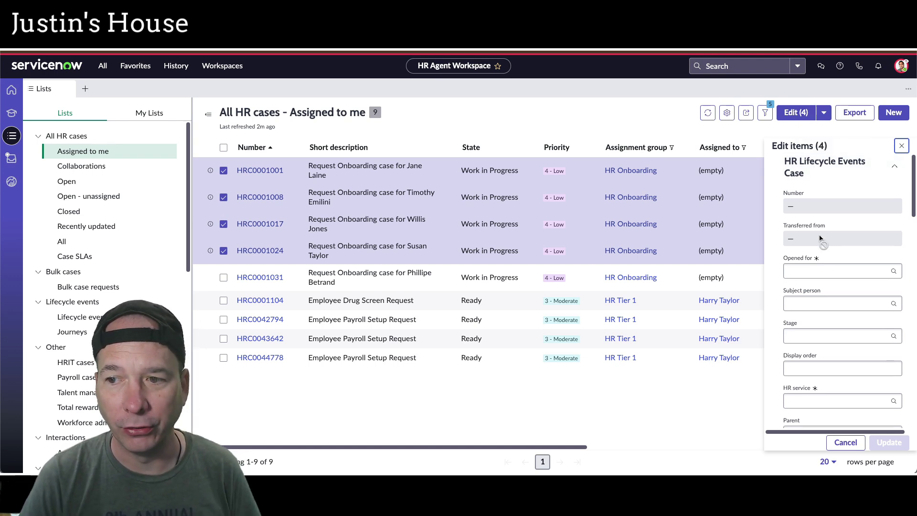
pyautogui.scroll(-1, 824, 244)
pyautogui.click(812, 252)
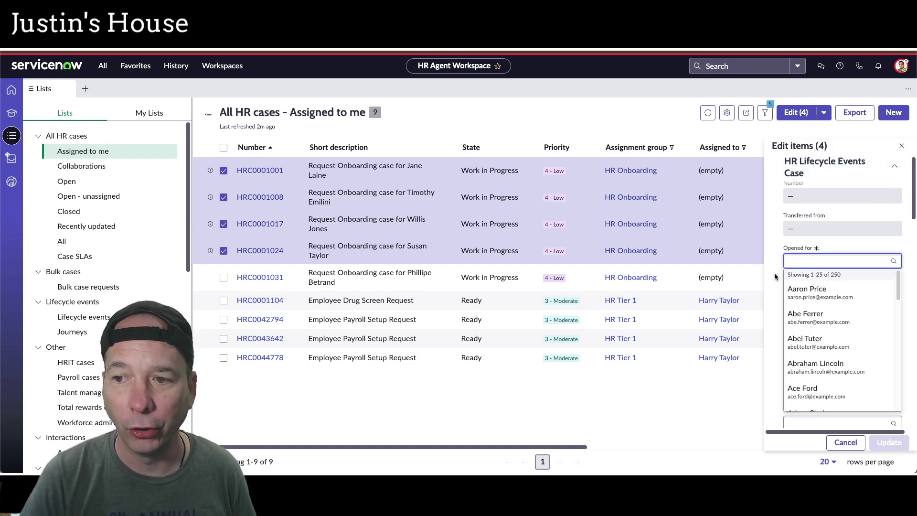
pyautogui.click(784, 294)
pyautogui.scroll(-1, 785, 293)
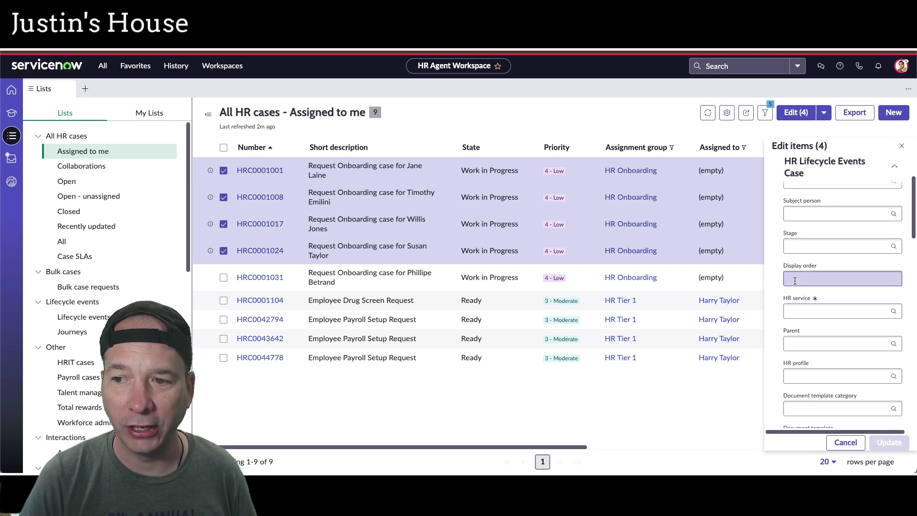
pyautogui.scroll(-1, 795, 280)
pyautogui.scroll(-2, 794, 273)
pyautogui.scroll(-2, 795, 279)
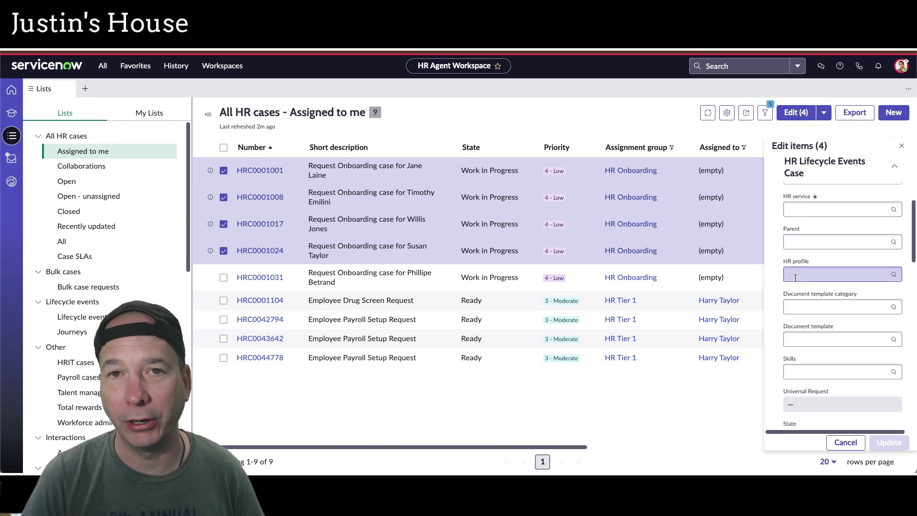
pyautogui.scroll(-2, 797, 283)
pyautogui.scroll(-2, 798, 290)
pyautogui.scroll(-1, 798, 291)
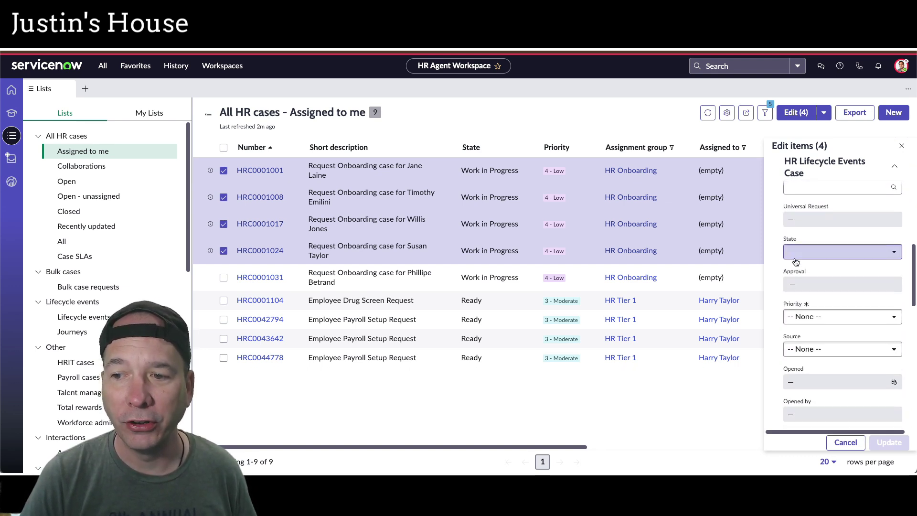
pyautogui.scroll(-2, 802, 292)
pyautogui.scroll(-2, 808, 292)
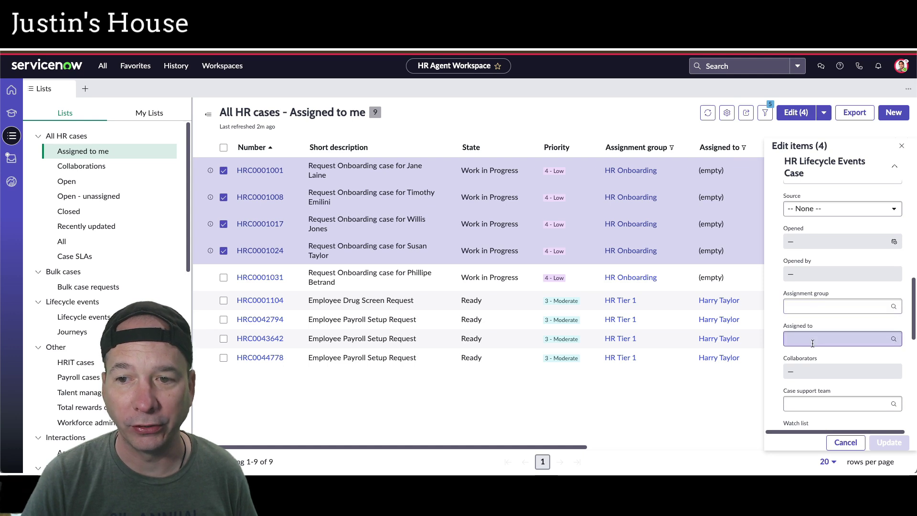